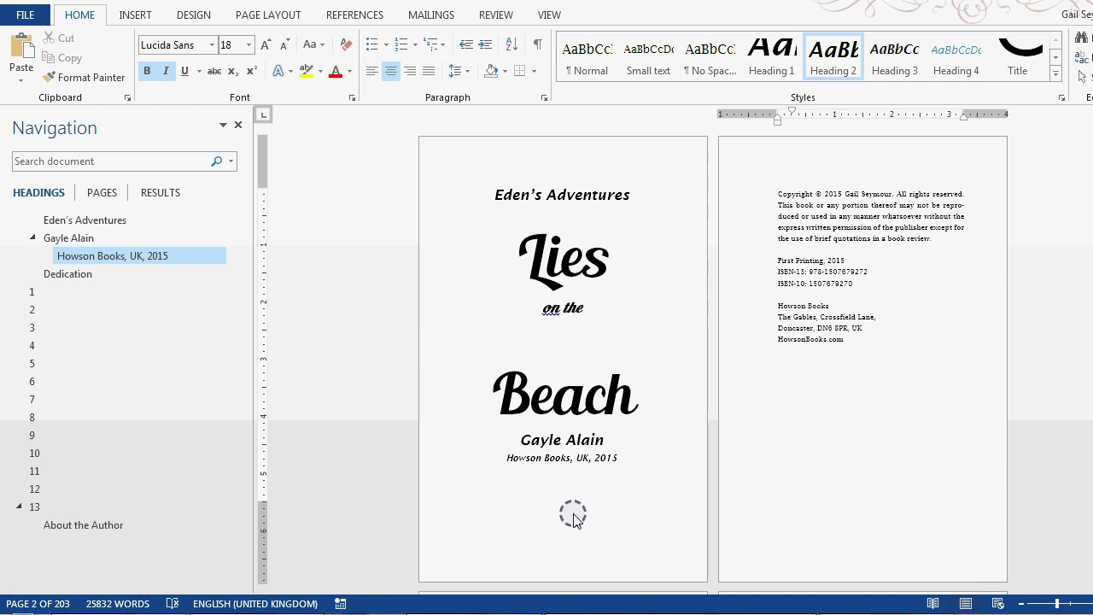
Step: Delete the "Dedication" heading from the dedication page and centre the dedication line
{"action": "scroll", "coordinate": [615, 480], "scroll_direction": "down", "scroll_amount": 5}
{"action": "scroll", "coordinate": [615, 481], "scroll_direction": "down", "scroll_amount": 2}
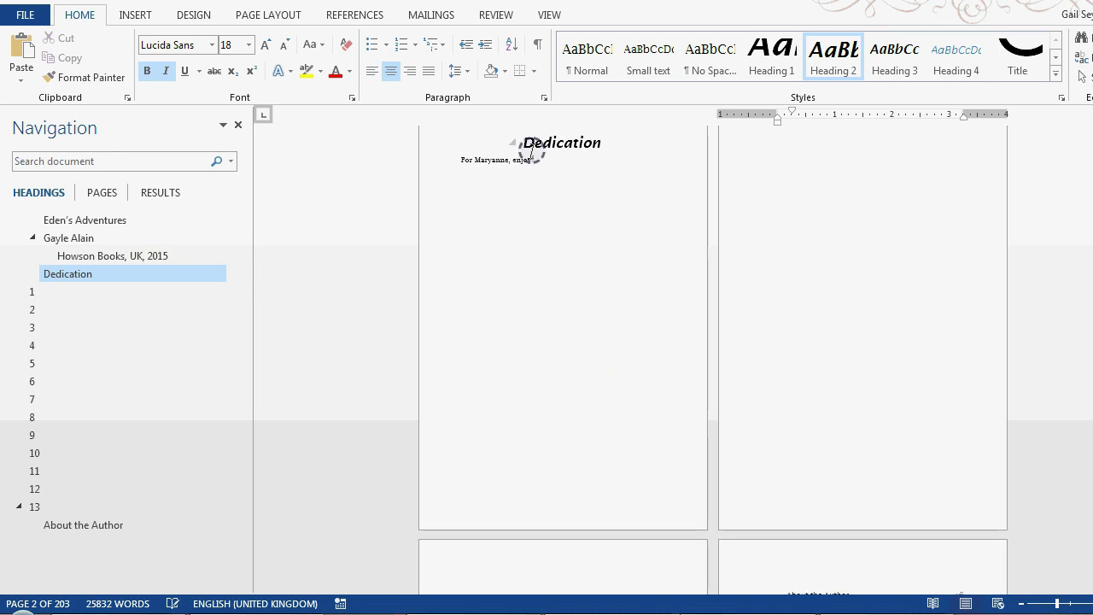
{"action": "scroll", "coordinate": [610, 417], "scroll_direction": "down", "scroll_amount": 6}
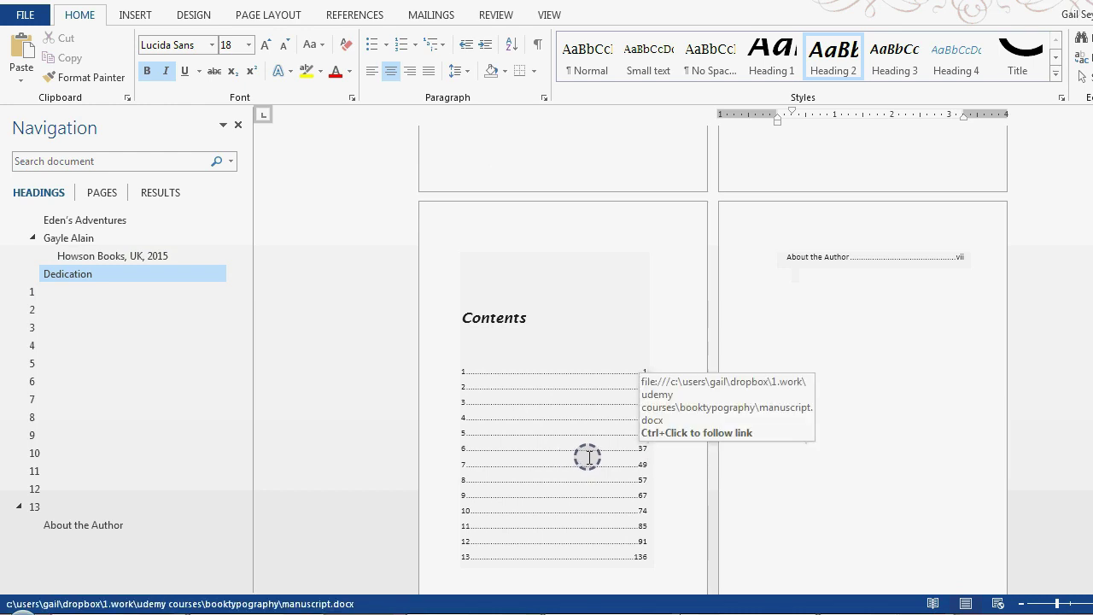
{"action": "scroll", "coordinate": [589, 458], "scroll_direction": "up", "scroll_amount": 1}
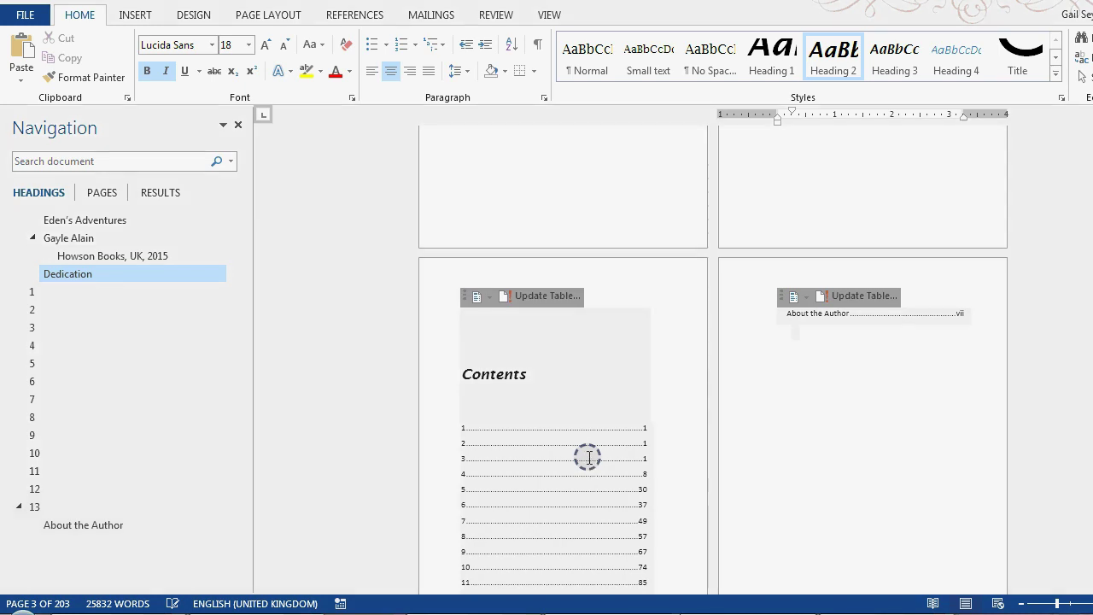
{"action": "scroll", "coordinate": [589, 457], "scroll_direction": "up", "scroll_amount": 5}
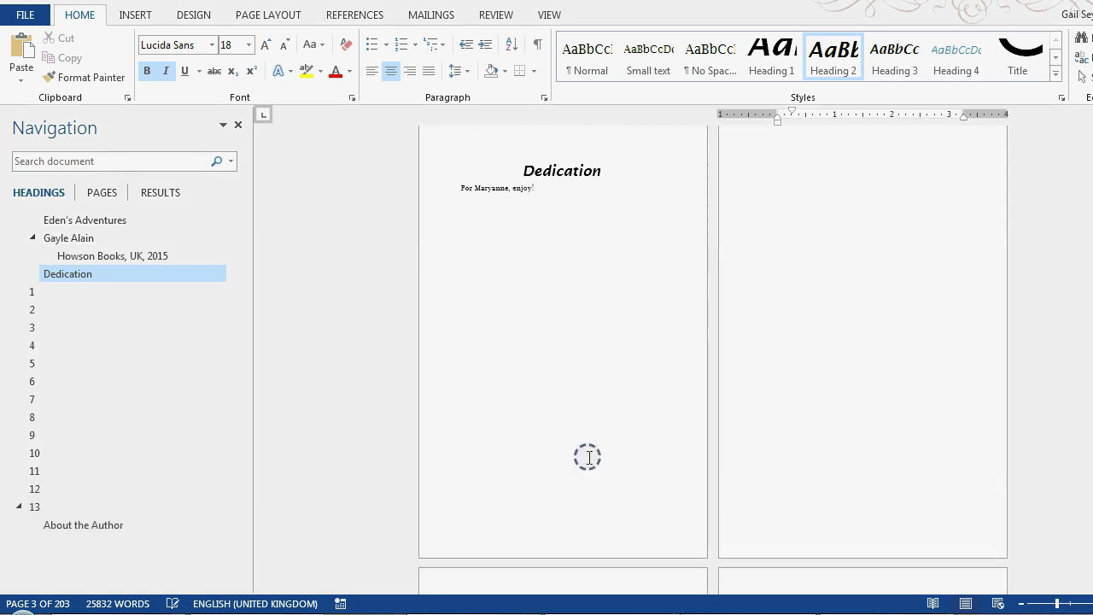
{"action": "scroll", "coordinate": [588, 457], "scroll_direction": "up", "scroll_amount": 1}
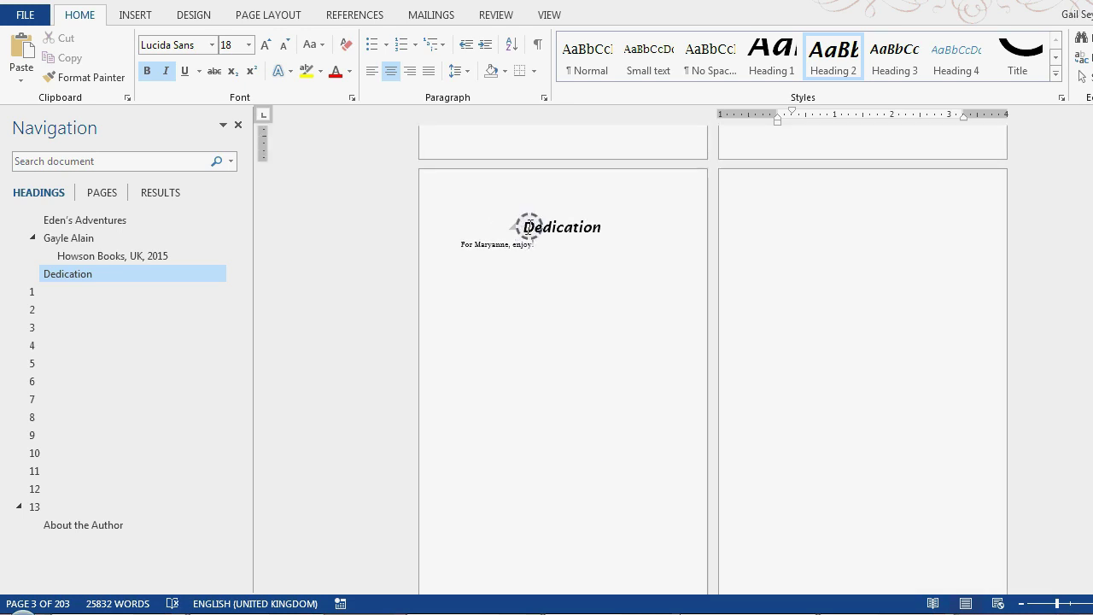
{"action": "left_click_drag", "start_coordinate": [529, 227], "coordinate": [603, 230]}
{"action": "key", "text": "Delete"}
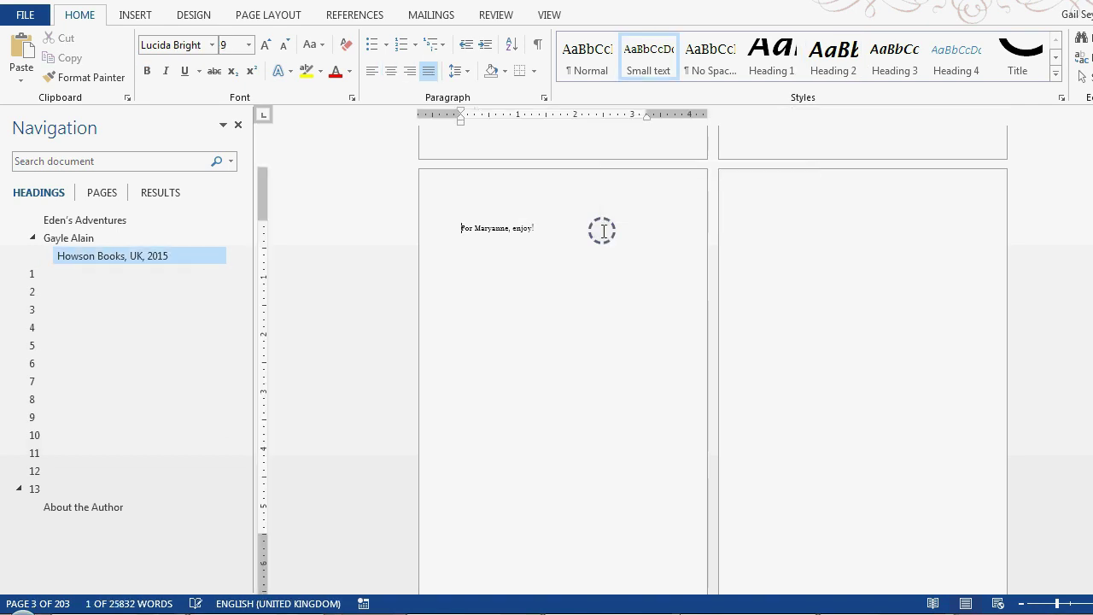
{"action": "left_click", "coordinate": [390, 71]}
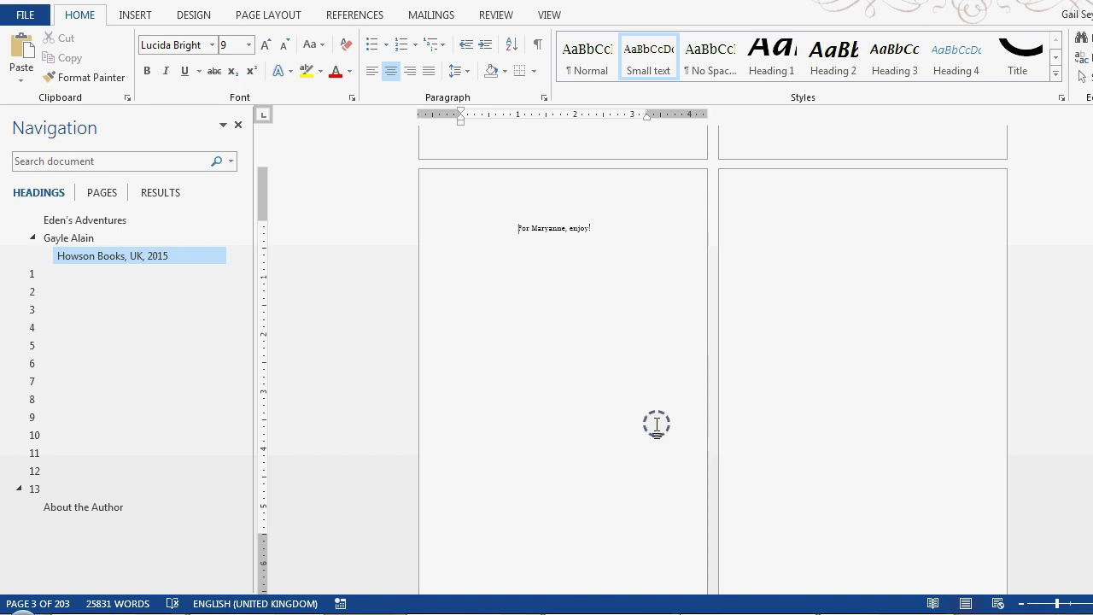
Step: Edit the field behind the contents list, choose the TOC field type and bring up its table of contents settings
{"action": "scroll", "coordinate": [652, 373], "scroll_direction": "down", "scroll_amount": 8}
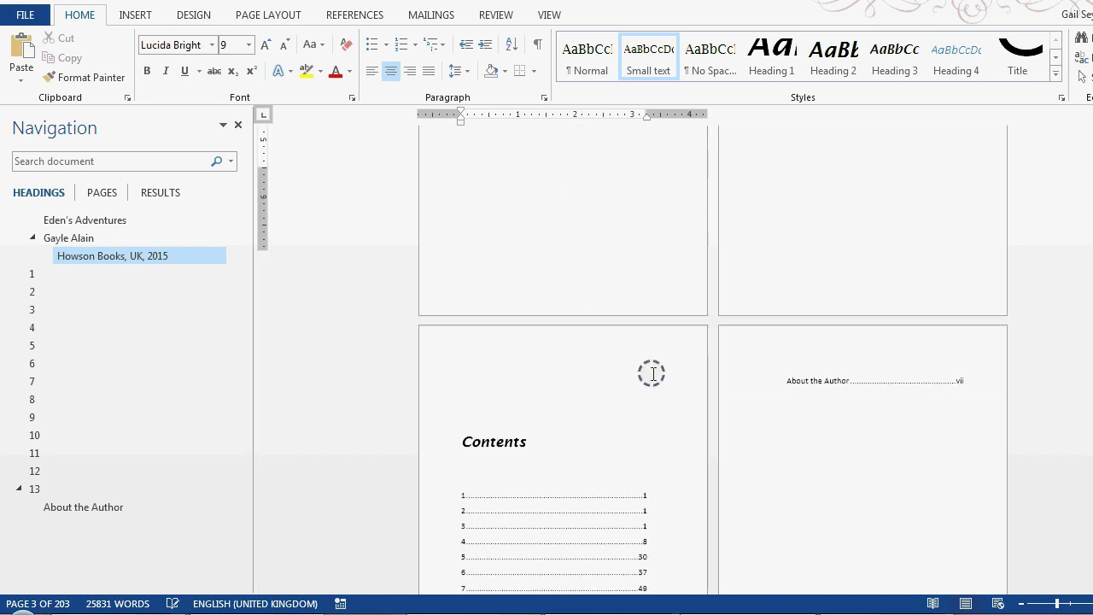
{"action": "scroll", "coordinate": [652, 373], "scroll_direction": "up", "scroll_amount": 1}
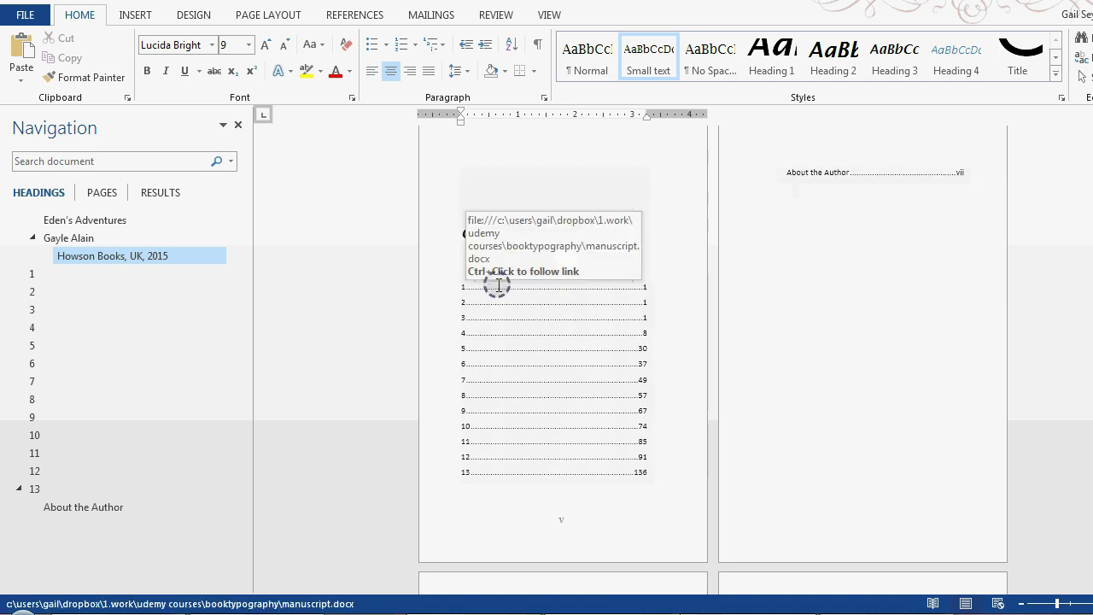
{"action": "left_click", "coordinate": [498, 236]}
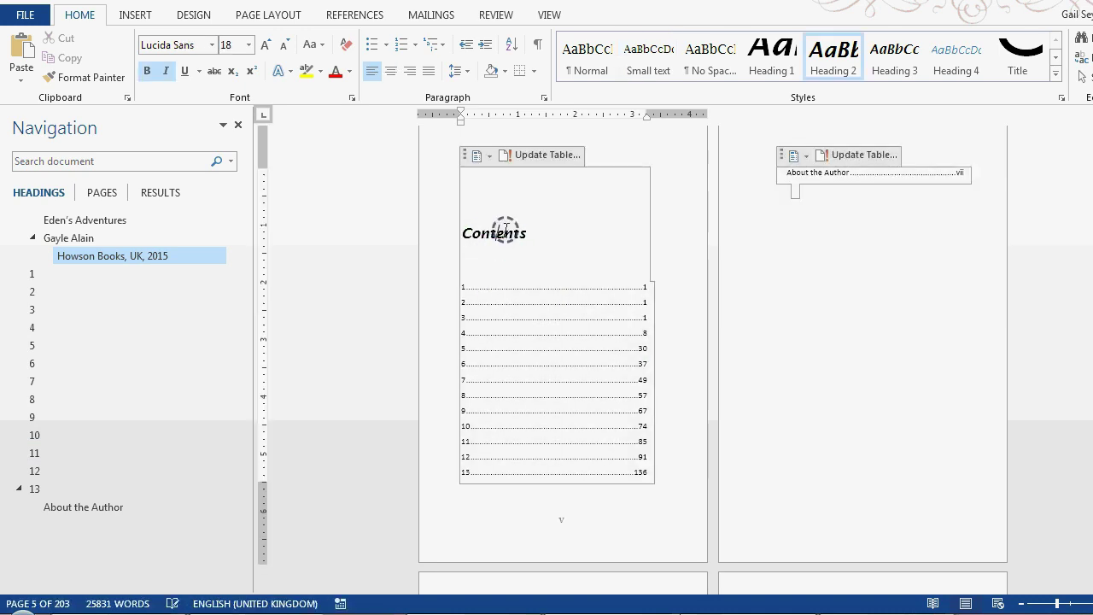
{"action": "right_click", "coordinate": [517, 205]}
{"action": "left_click", "coordinate": [1059, 275]}
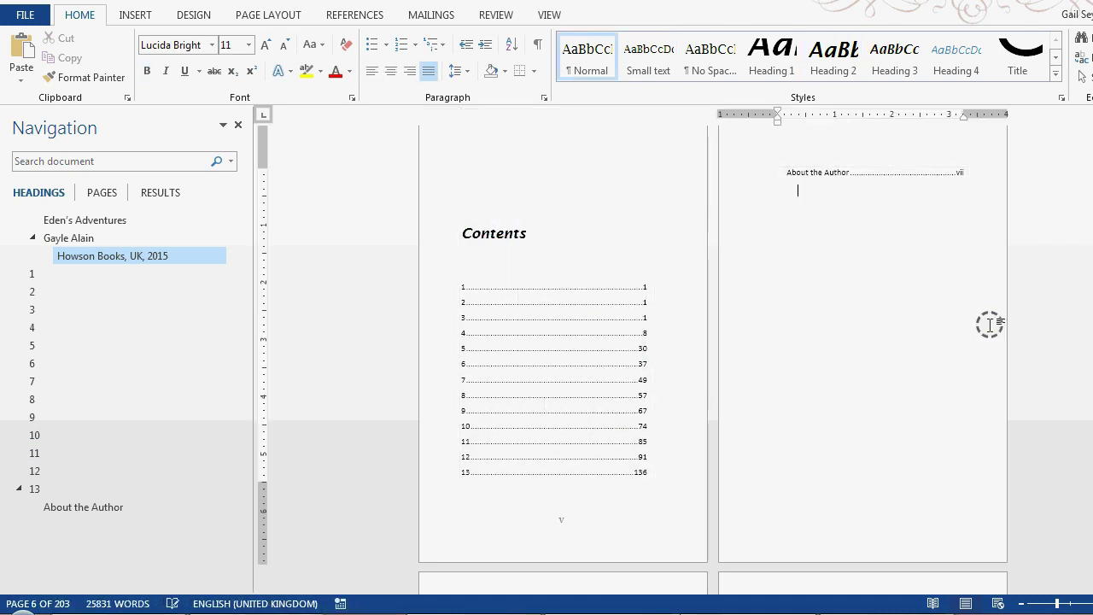
{"action": "right_click", "coordinate": [535, 369]}
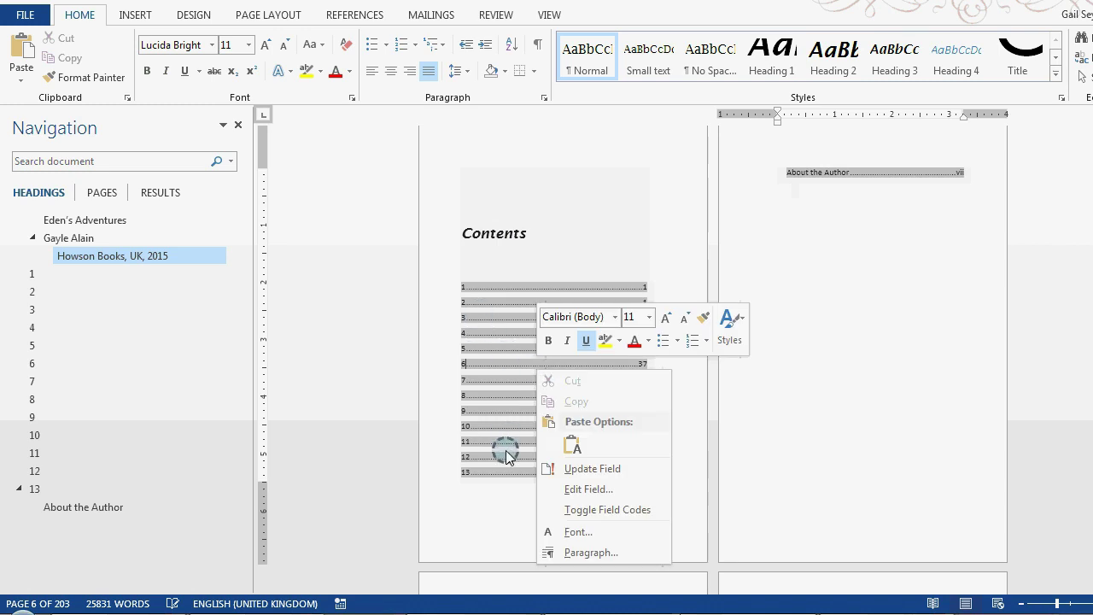
{"action": "left_click", "coordinate": [588, 488]}
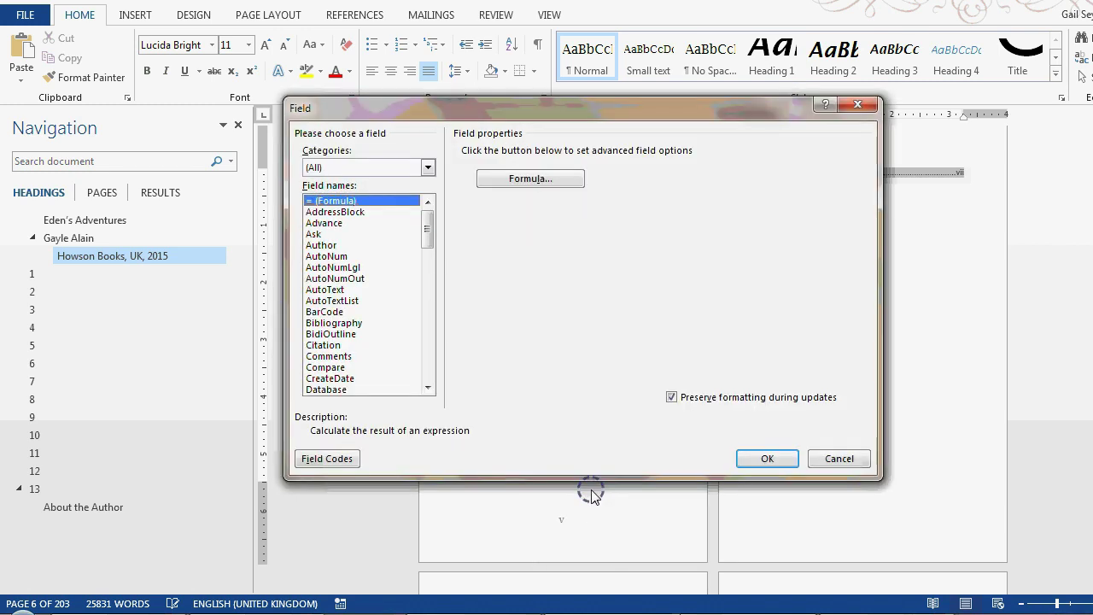
{"action": "left_click_drag", "start_coordinate": [434, 253], "coordinate": [439, 391]}
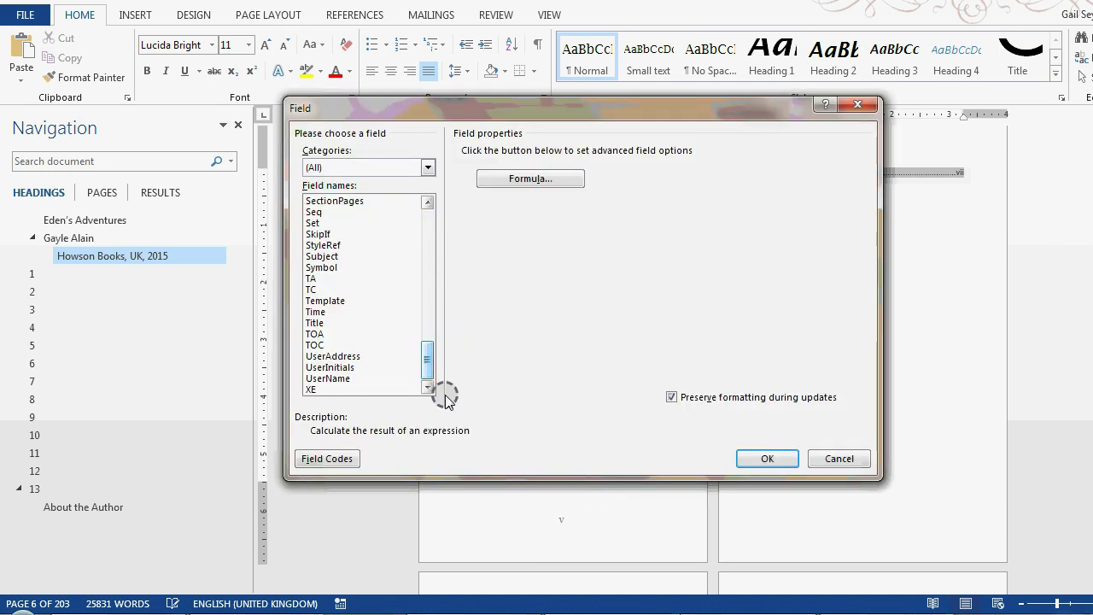
{"action": "left_click", "coordinate": [314, 345]}
{"action": "left_click", "coordinate": [543, 179]}
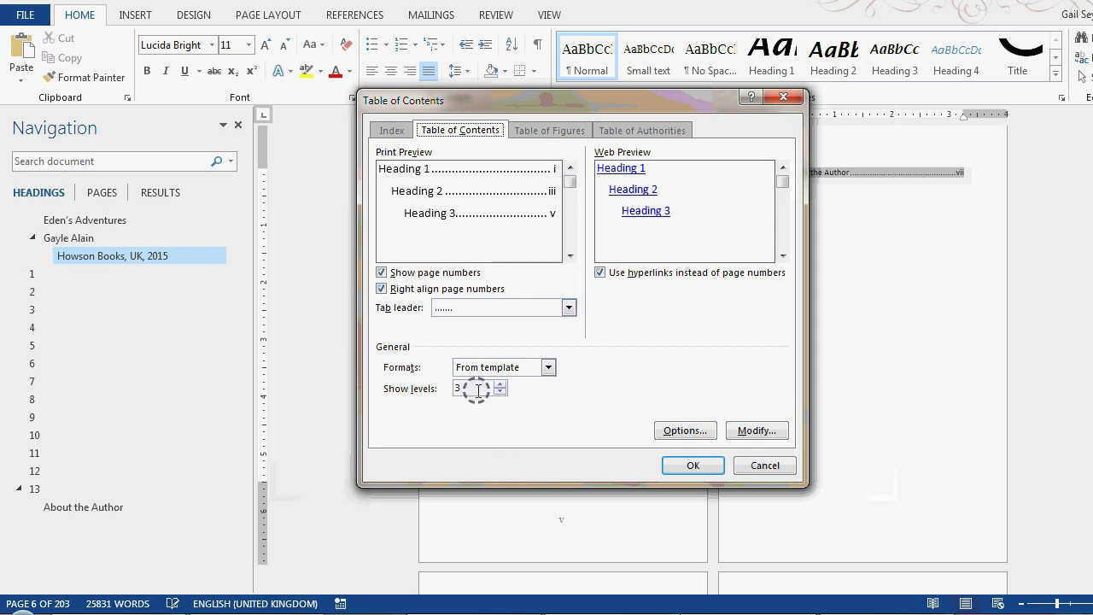
Step: Clear the TOC levels assigned to Heading 1, Heading 2 and Heading 3 in the table of contents options
{"action": "left_click", "coordinate": [688, 431]}
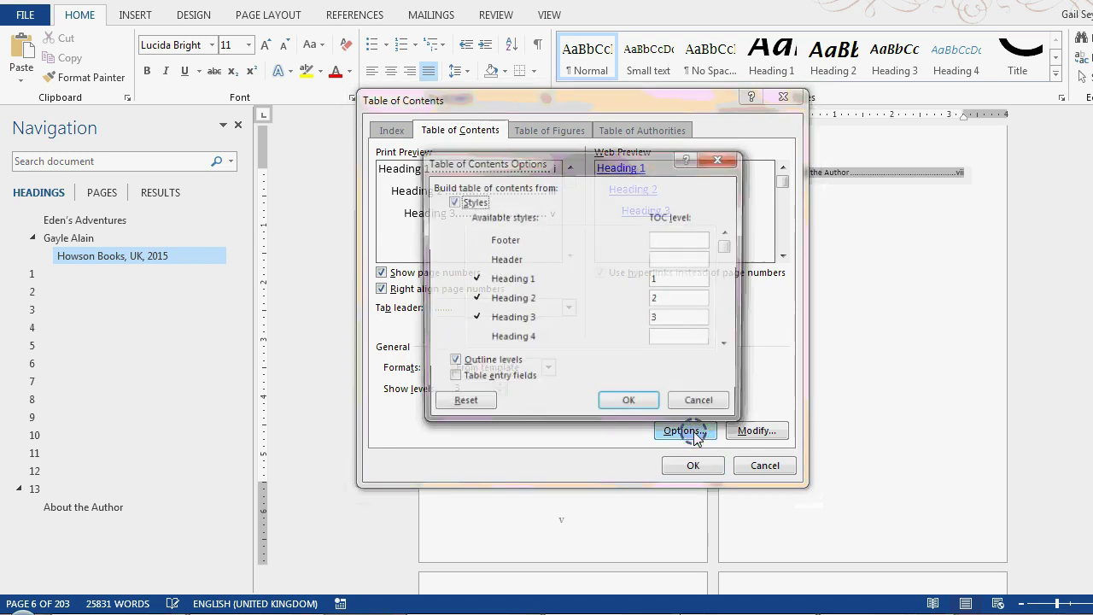
{"action": "double_click", "coordinate": [655, 279]}
{"action": "key", "text": "Delete"}
{"action": "double_click", "coordinate": [656, 298]}
{"action": "key", "text": "Delete"}
{"action": "double_click", "coordinate": [649, 320]}
{"action": "key", "text": "Delete"}
Step: Assign TOC level 1 to the Subtitle style and replace the existing table of contents
{"action": "left_click_drag", "start_coordinate": [726, 246], "coordinate": [720, 324]}
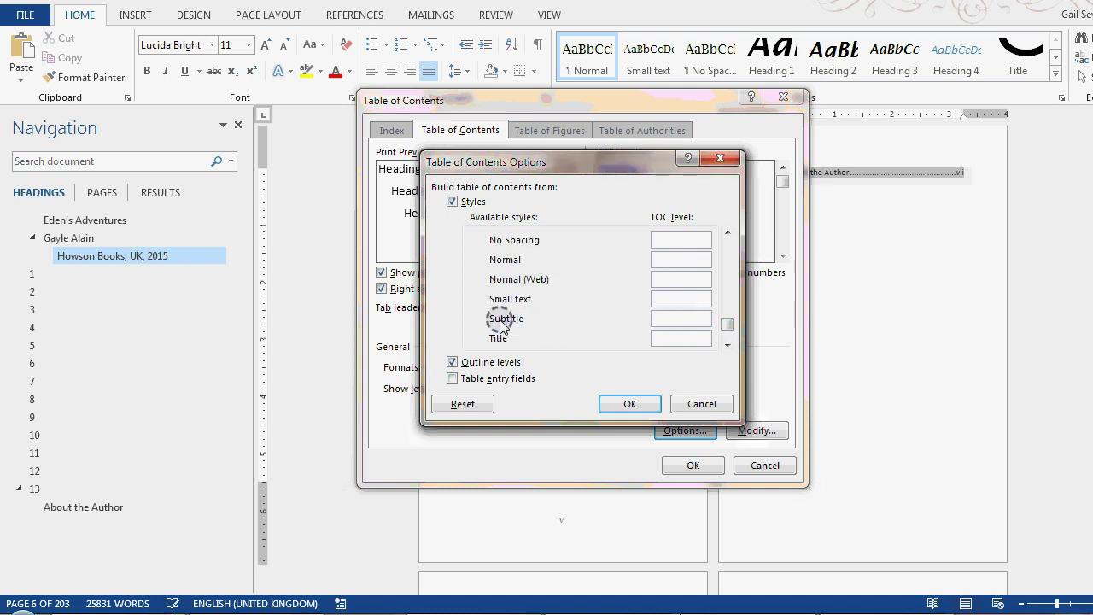
{"action": "left_click", "coordinate": [665, 317]}
{"action": "type", "text": "1"}
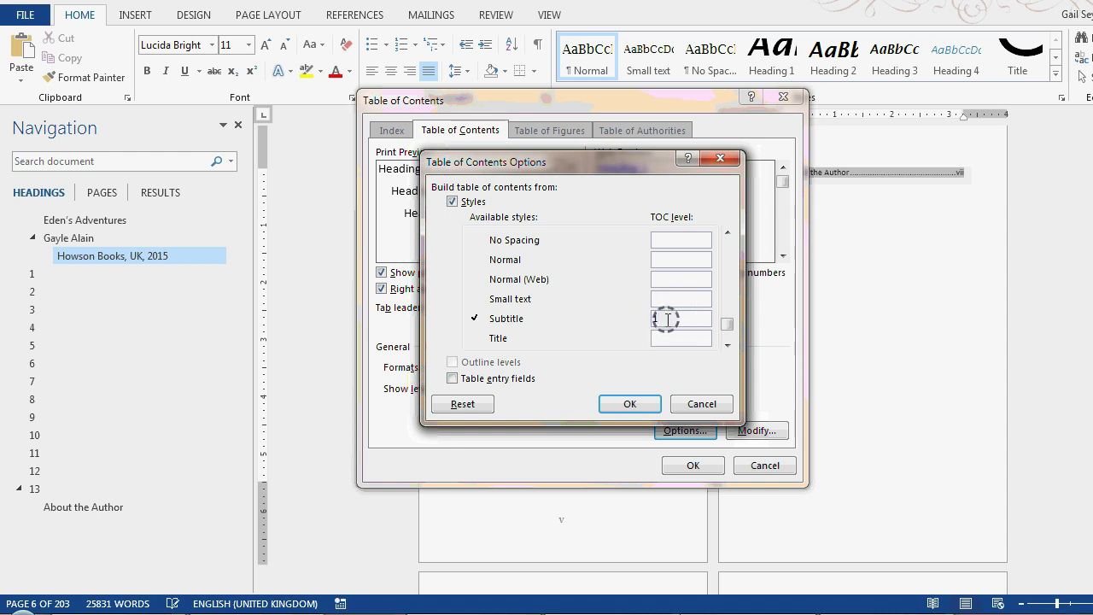
{"action": "left_click", "coordinate": [627, 403]}
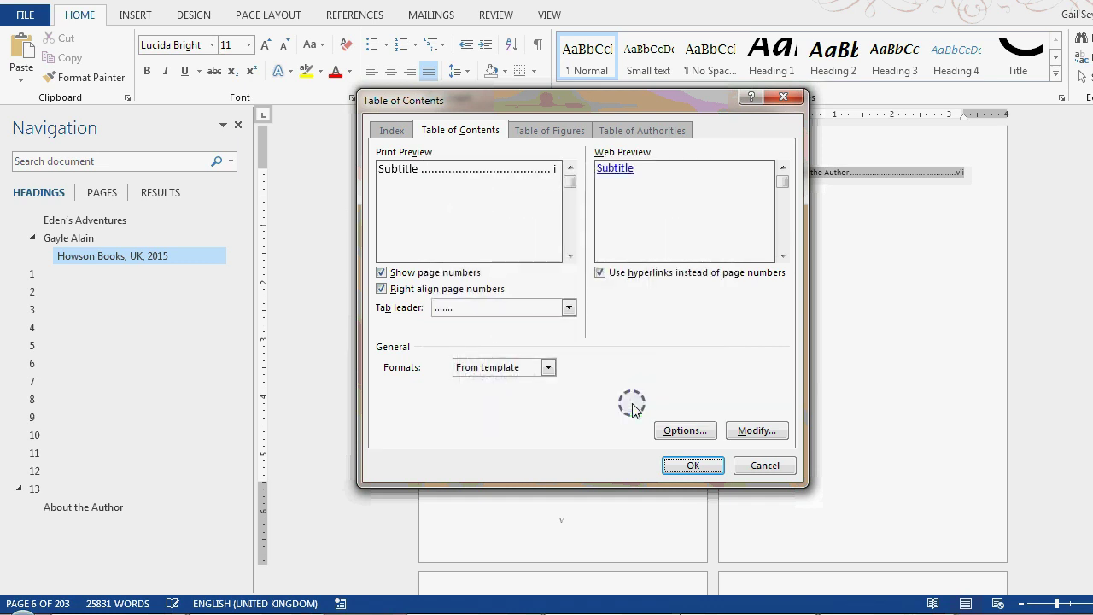
{"action": "left_click", "coordinate": [690, 468]}
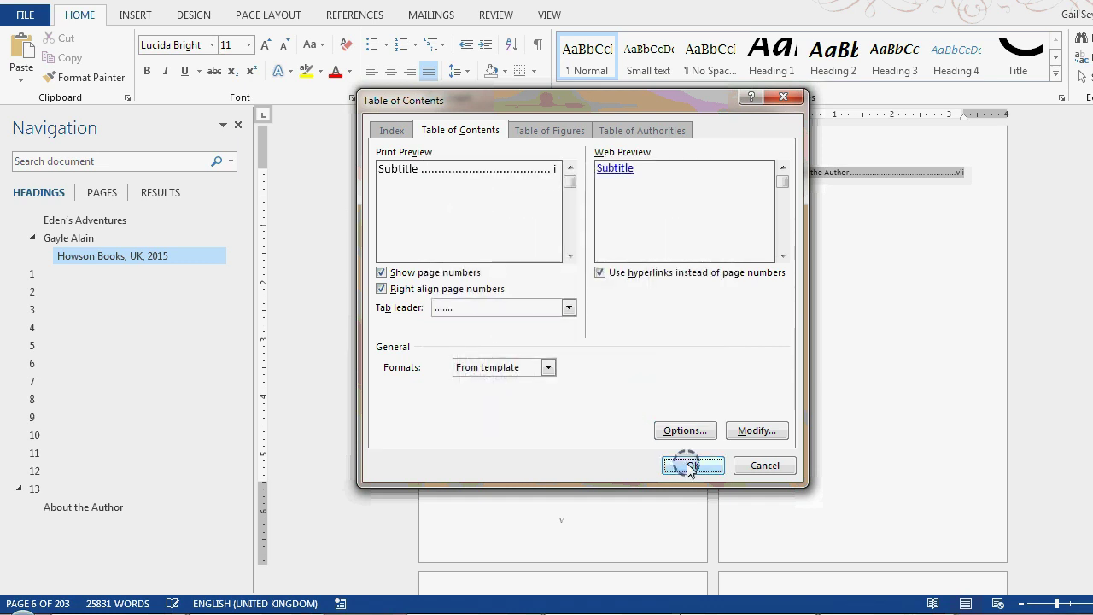
{"action": "left_click", "coordinate": [556, 354]}
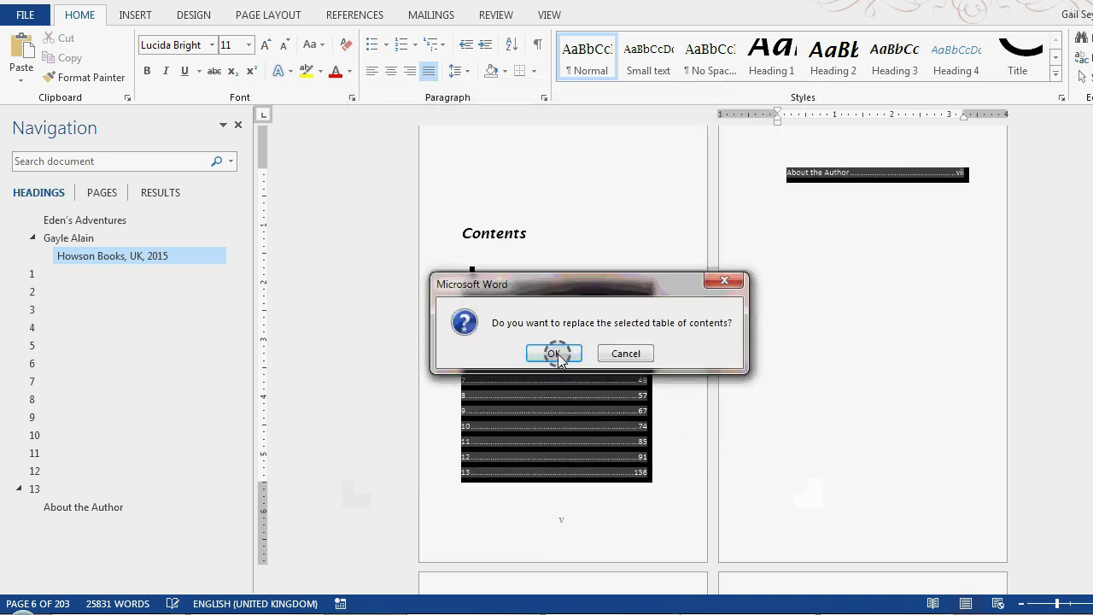
{"action": "left_click", "coordinate": [555, 353]}
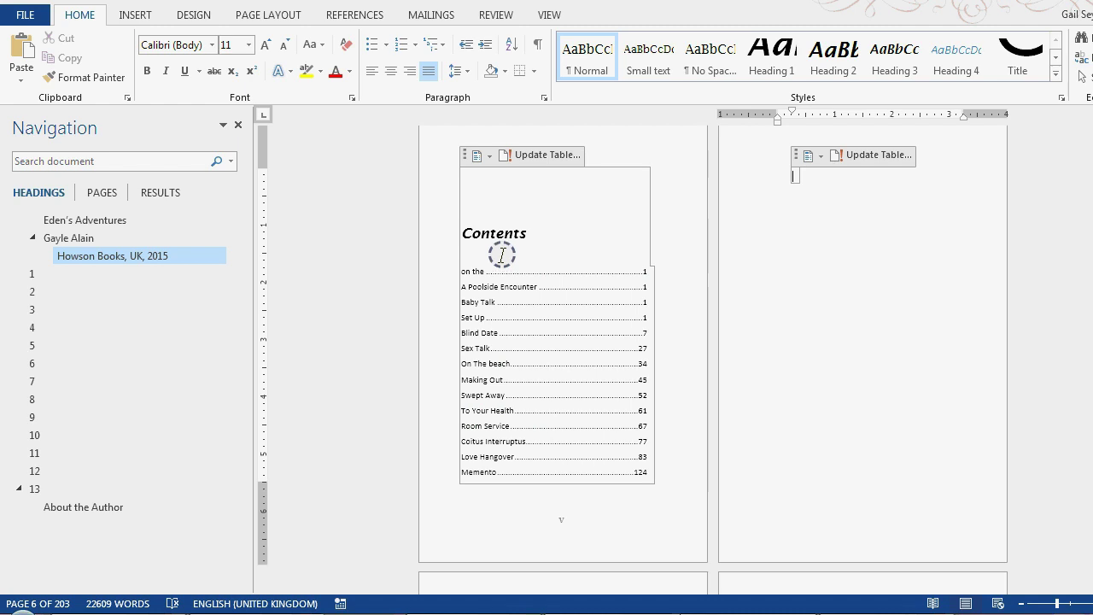
{"action": "left_click", "coordinate": [474, 272]}
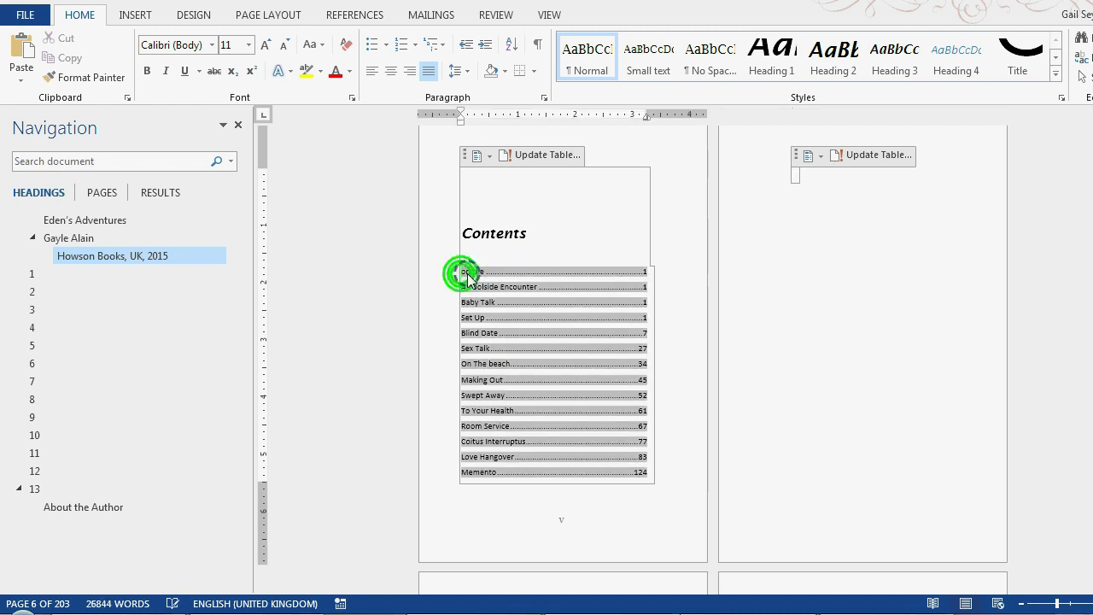
{"action": "key", "text": "Delete"}
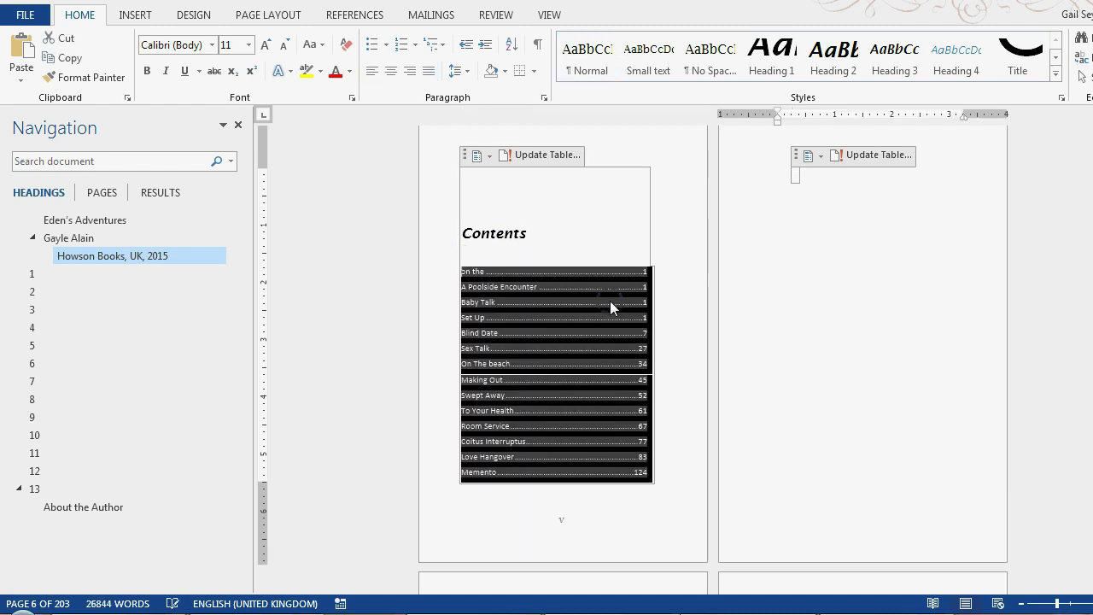
{"action": "key", "text": "Delete"}
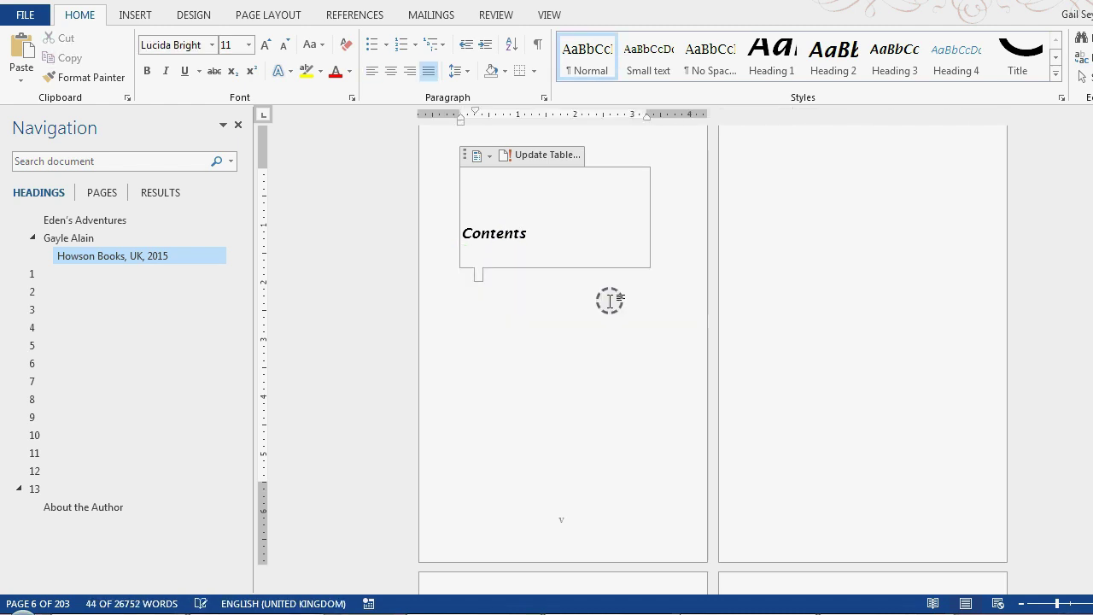
{"action": "left_click", "coordinate": [111, 2]}
Step: Delete the "on the" entry and its page number line from the table of contents
{"action": "left_click", "coordinate": [487, 270]}
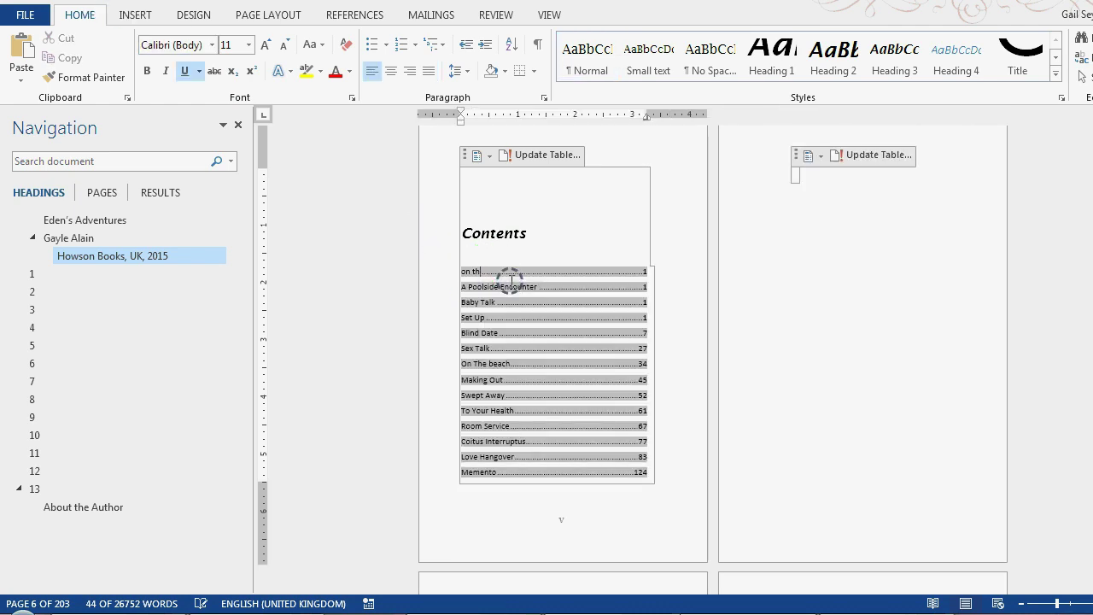
{"action": "key", "text": "BackSpace"}
{"action": "key", "text": "BackSpace"}
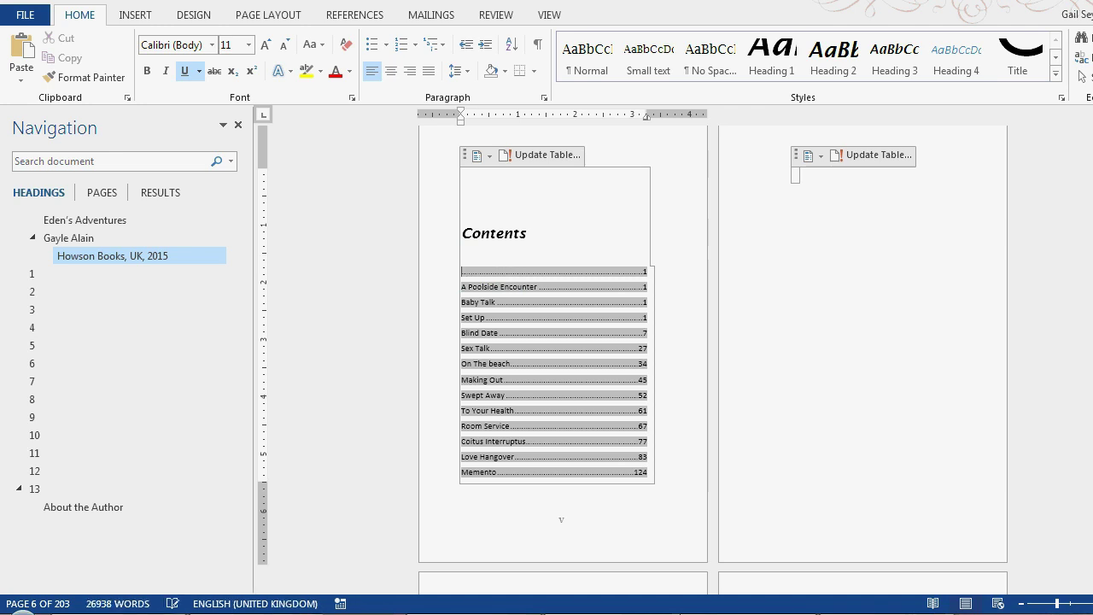
{"action": "key", "text": "BackSpace"}
{"action": "key", "text": "BackSpace"}
{"action": "key", "text": "BackSpace"}
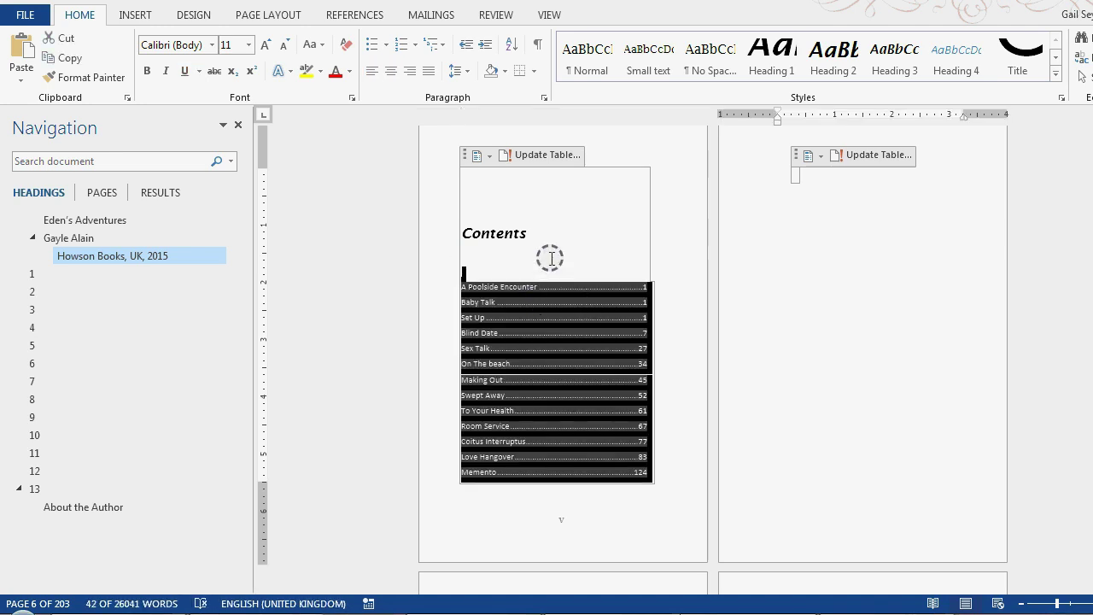
Step: Set the paragraph spacing before the "Contents" heading to 29 pt
{"action": "left_click", "coordinate": [531, 235]}
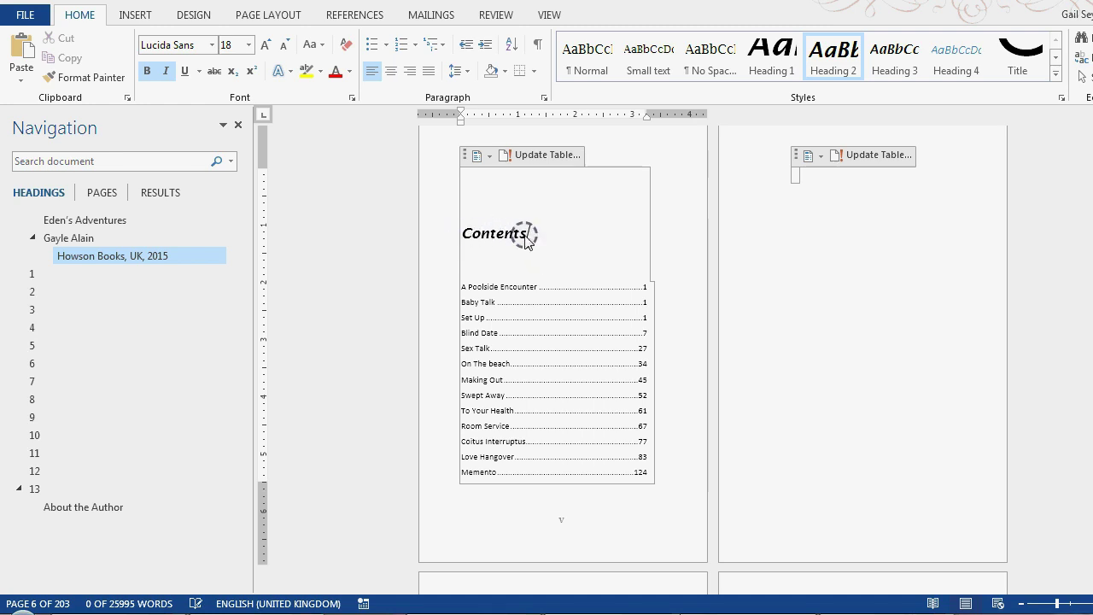
{"action": "left_click_drag", "start_coordinate": [531, 233], "coordinate": [465, 246]}
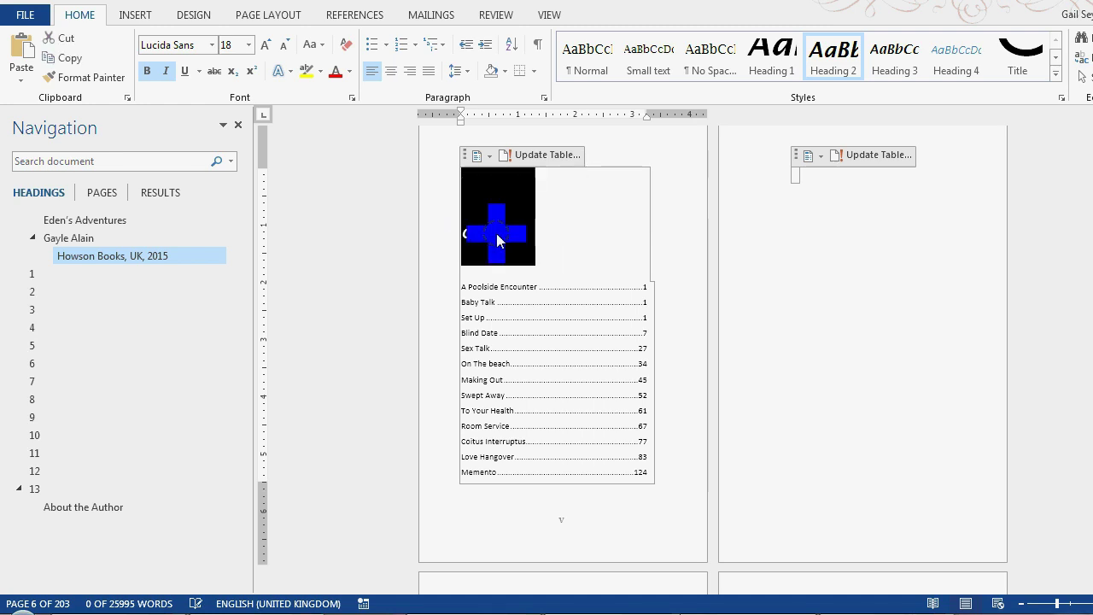
{"action": "right_click", "coordinate": [499, 238]}
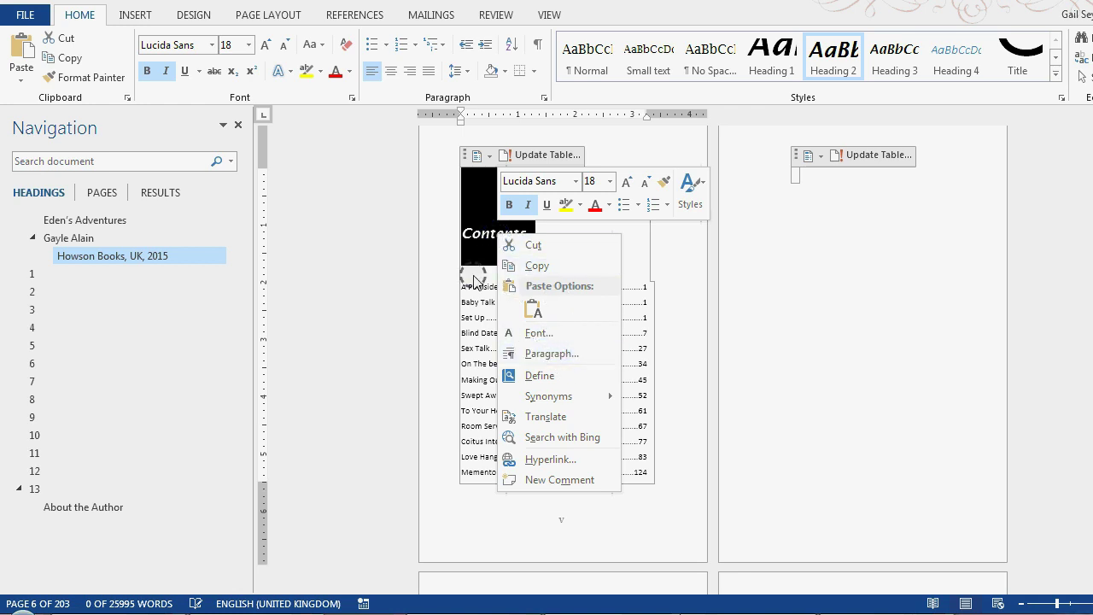
{"action": "left_click", "coordinate": [540, 355]}
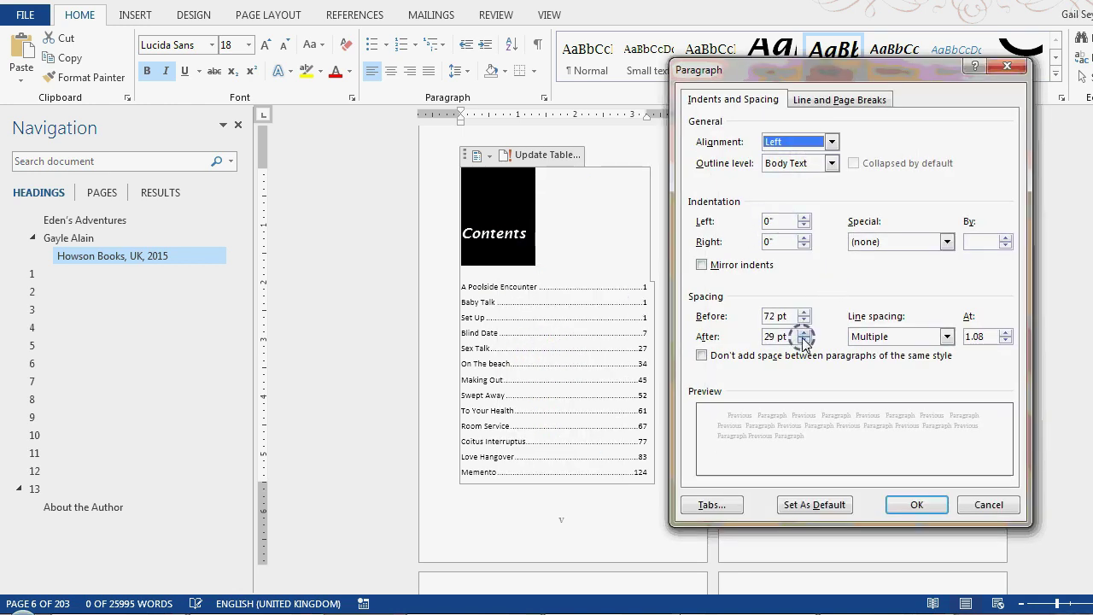
{"action": "left_click_drag", "start_coordinate": [774, 316], "coordinate": [757, 320]}
{"action": "type", "text": "29"}
{"action": "left_click", "coordinate": [921, 505]}
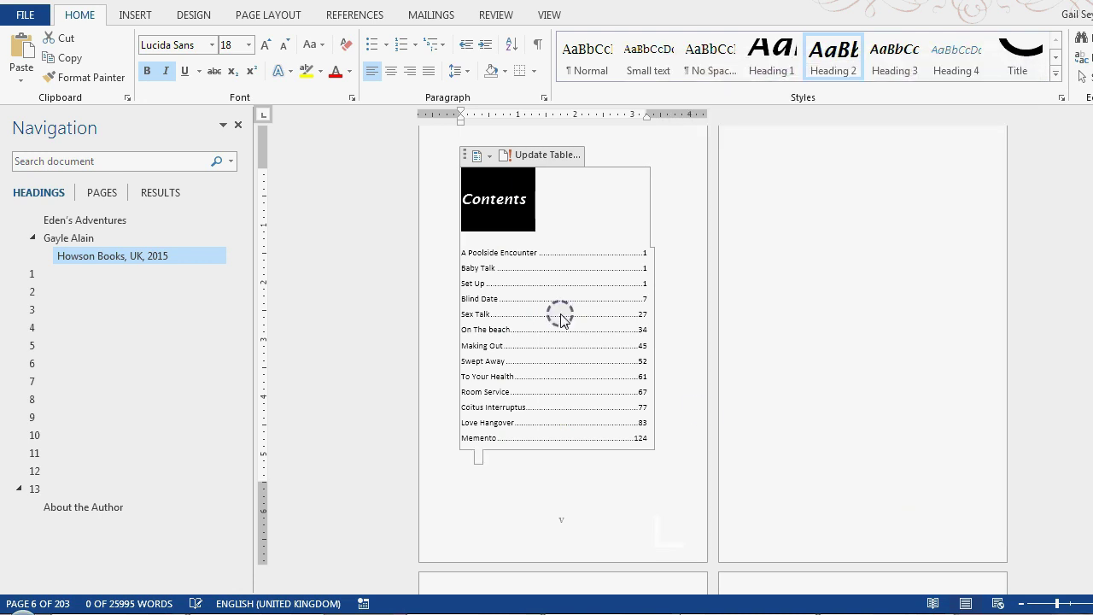
Step: Review the headers and page numbers of the first chapter's pages and go to the About the Author page
{"action": "scroll", "coordinate": [818, 338], "scroll_direction": "down", "scroll_amount": 10}
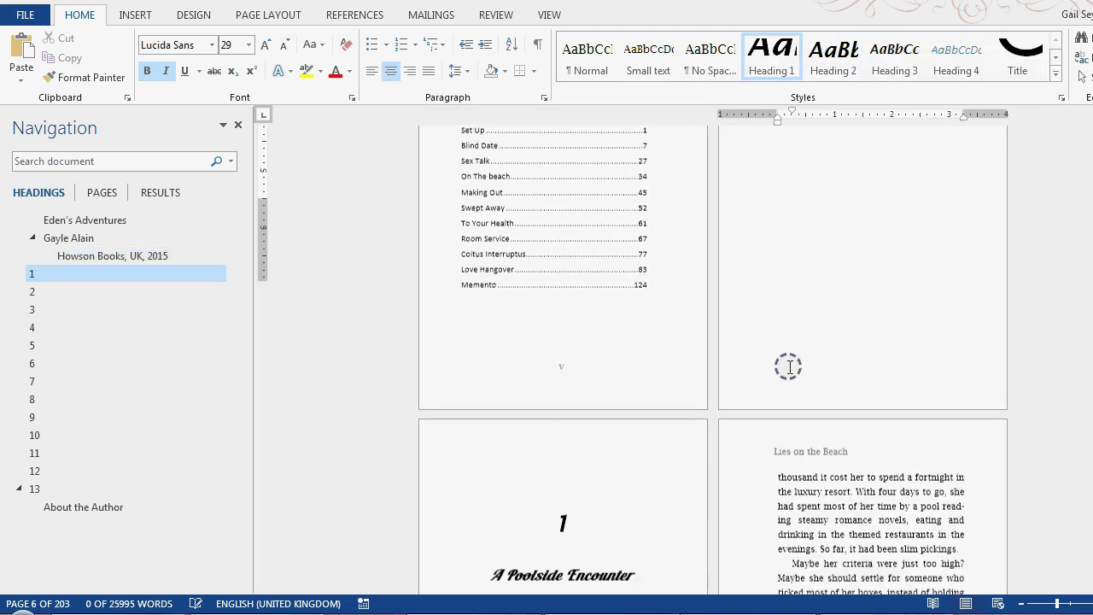
{"action": "scroll", "coordinate": [789, 368], "scroll_direction": "down", "scroll_amount": 1}
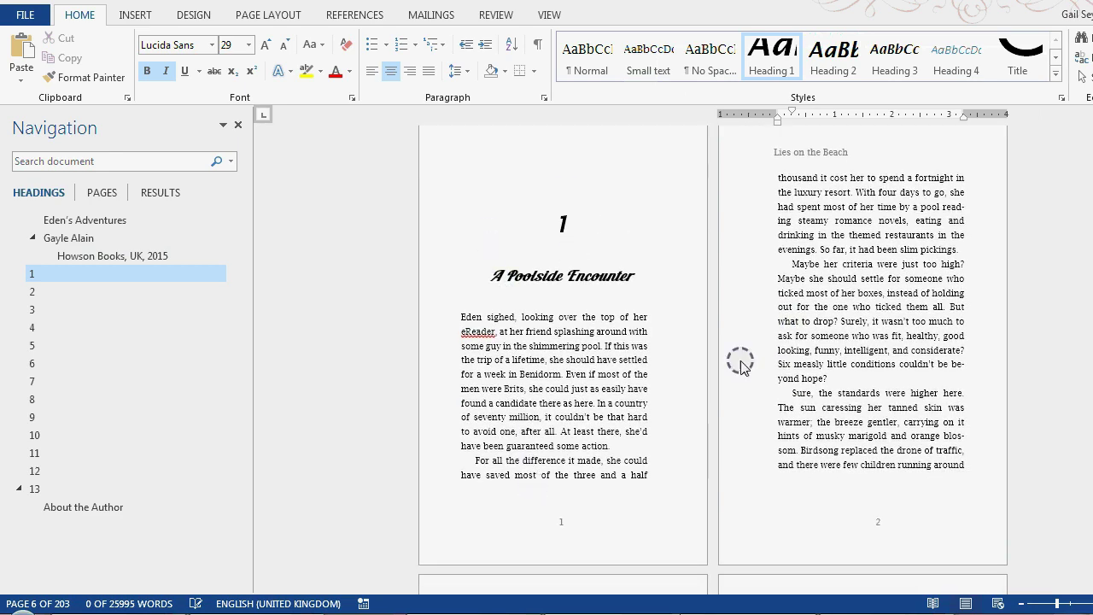
{"action": "scroll", "coordinate": [762, 416], "scroll_direction": "down", "scroll_amount": 10}
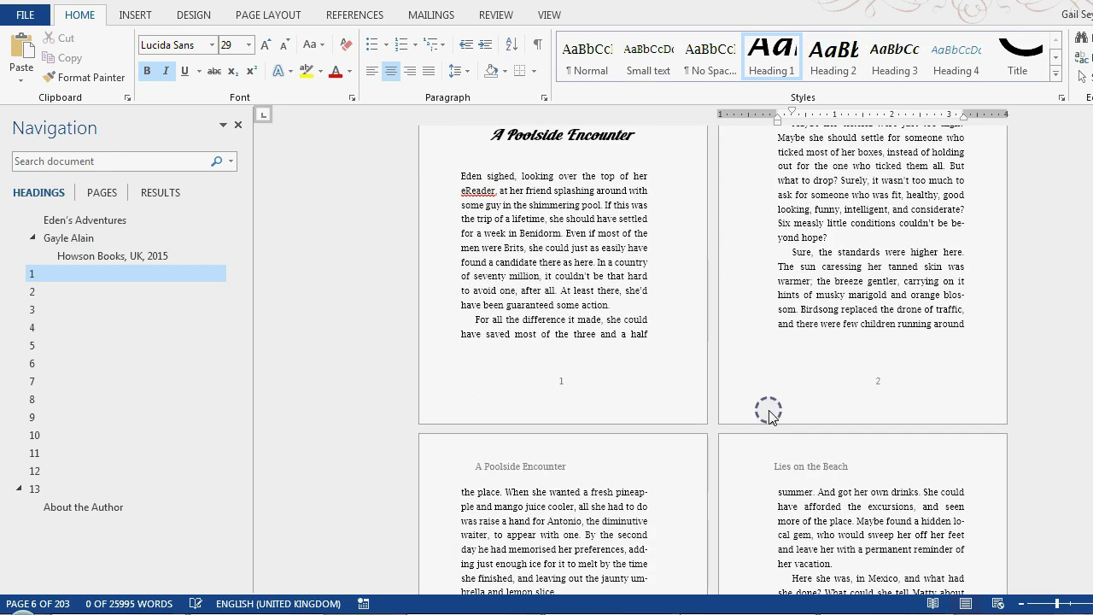
{"action": "scroll", "coordinate": [770, 412], "scroll_direction": "down", "scroll_amount": 10}
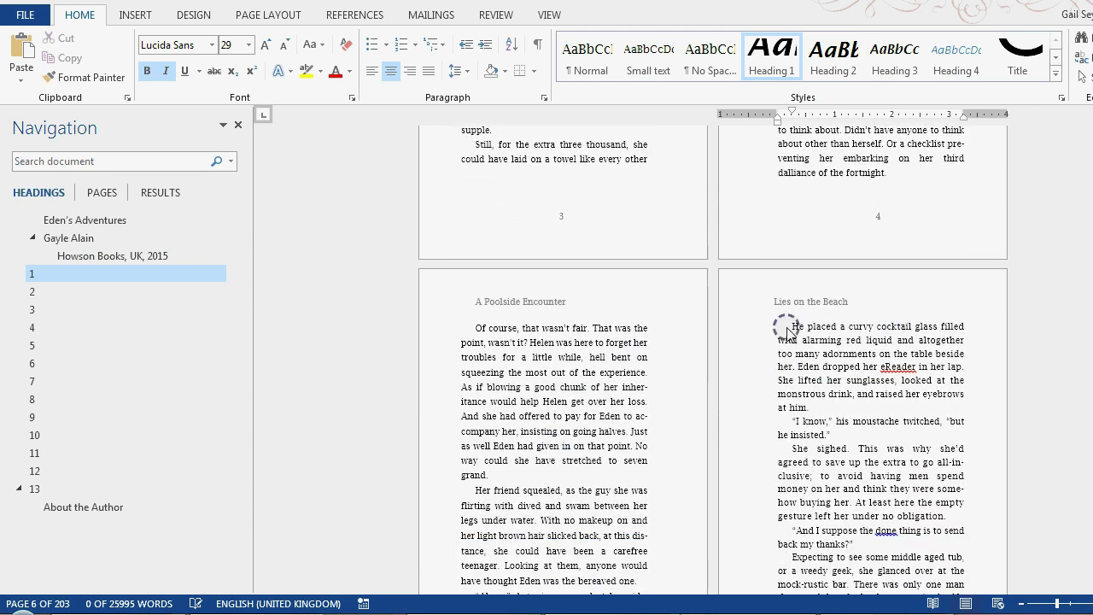
{"action": "left_click_drag", "start_coordinate": [1092, 128], "coordinate": [1083, 581]}
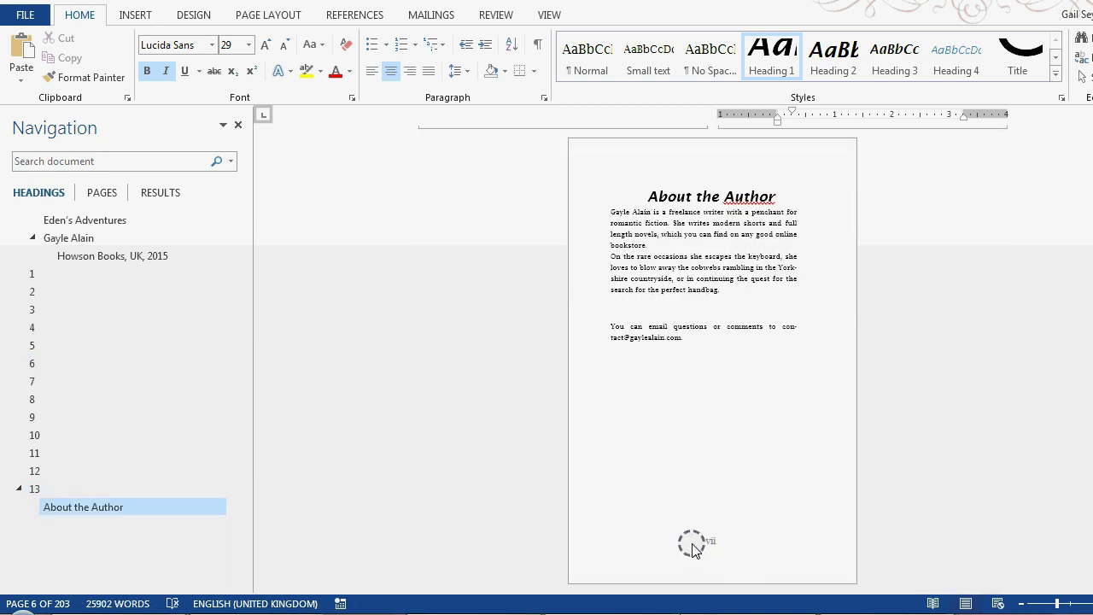